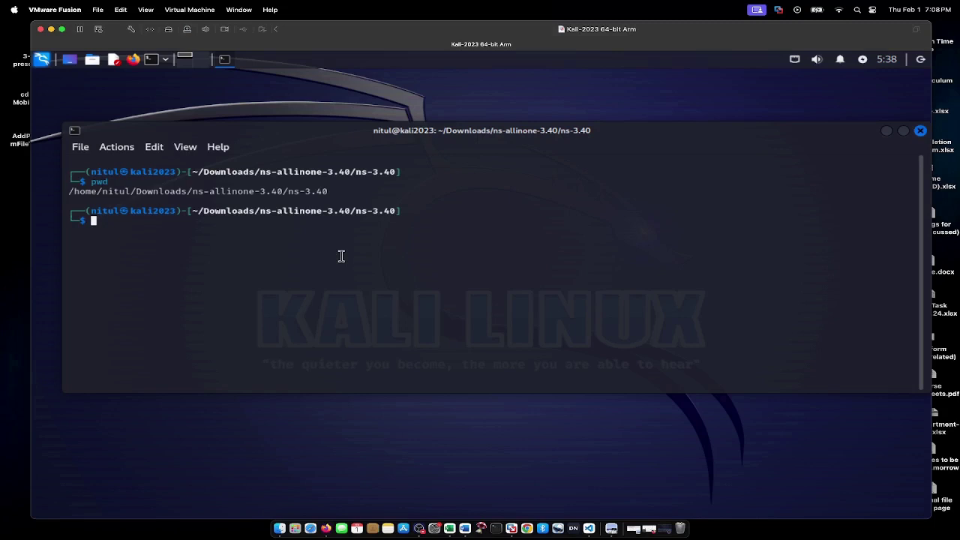
- Review the working-directory path, then go up to ns-allinone-3.40 with cd .
drag(350, 210, 392, 211)
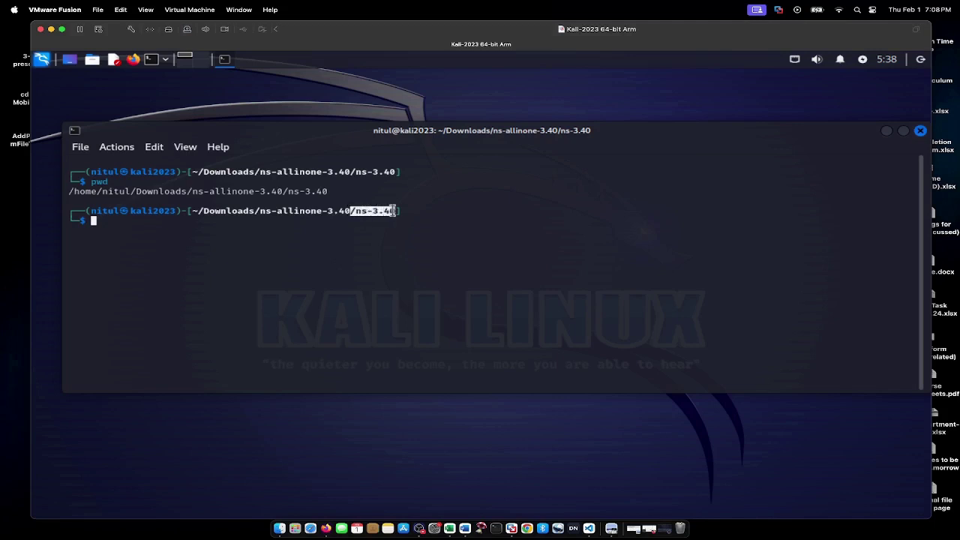
drag(69, 192, 331, 192)
click(160, 227)
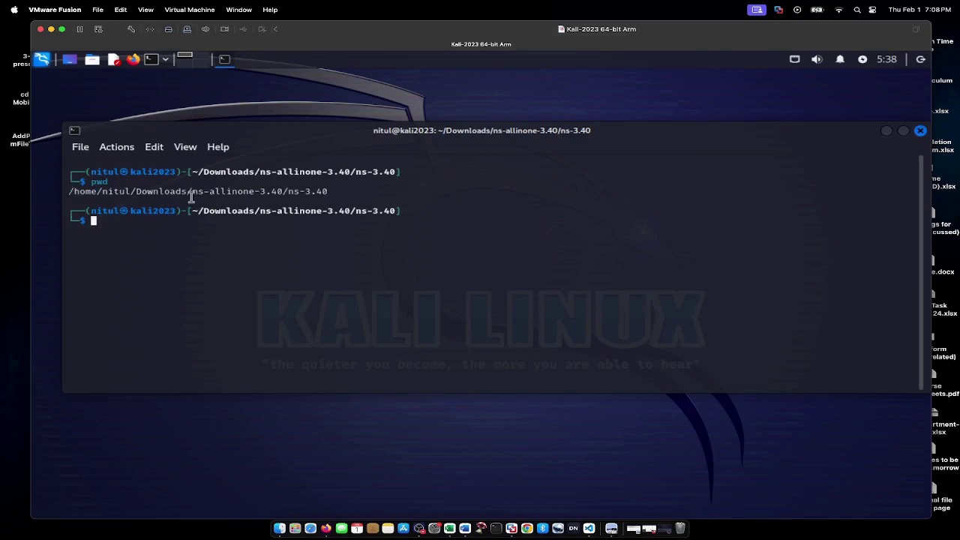
drag(140, 192, 181, 192)
click(109, 191)
text(cd ..)
key(Return)
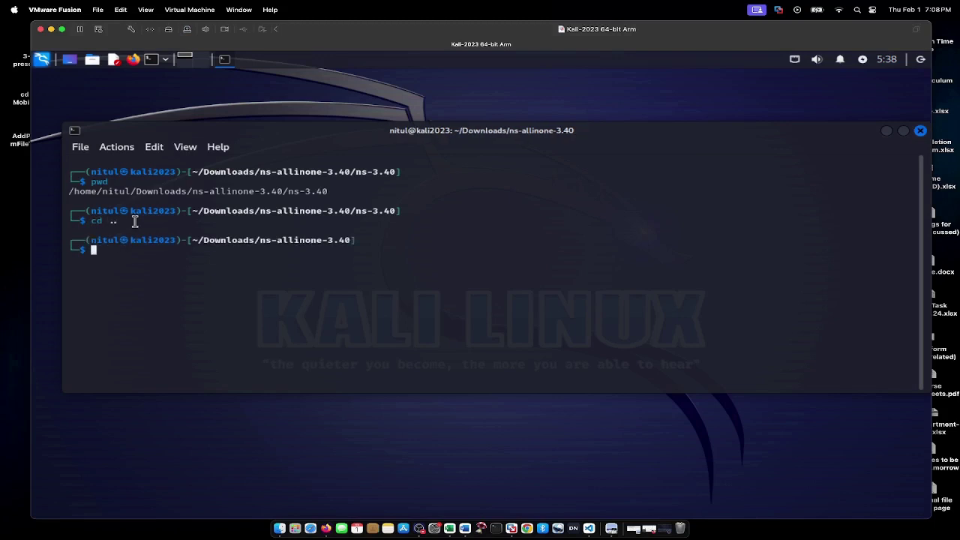
- Enter the netanim-3.109 folder and attempt to launch ./NetAnim
text(cd net)
key(Right)
key(Return)
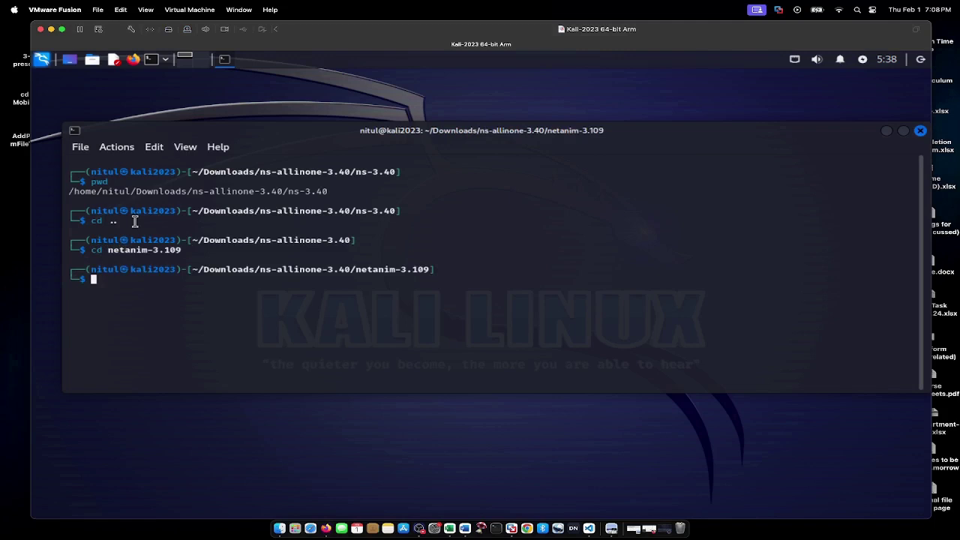
text(.)
key(Right)
key(Return)
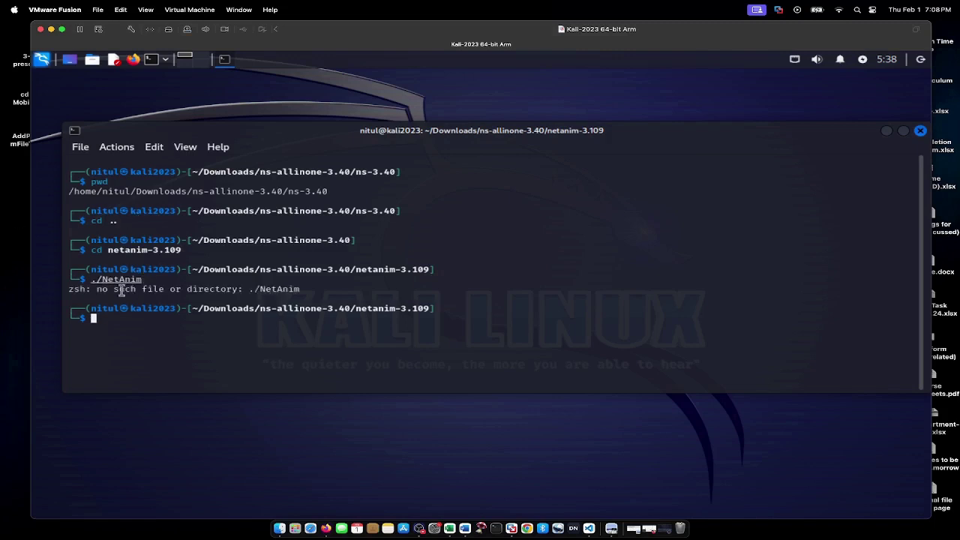
- Highlight the 'no such file or directory' error for ./NetAnim
drag(68, 289, 313, 292)
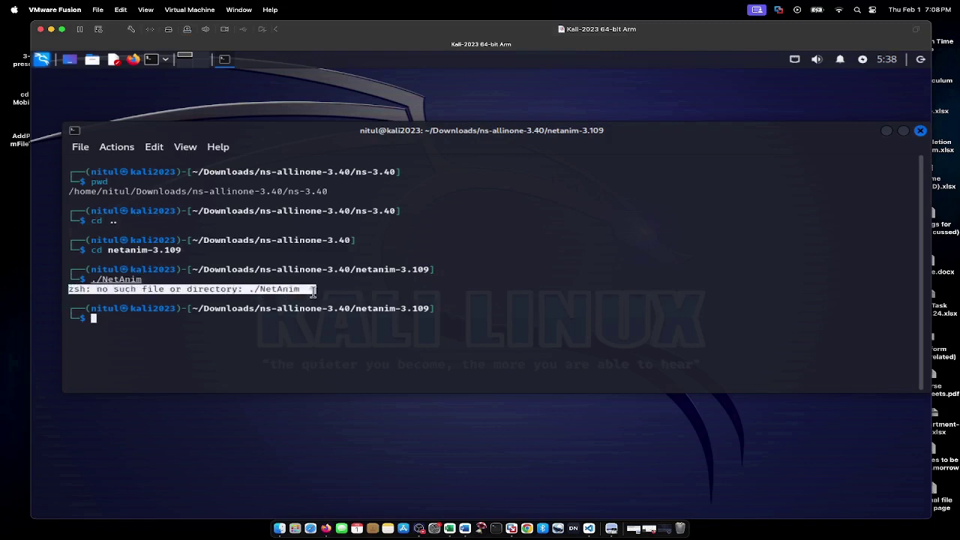
click(201, 291)
drag(251, 288, 303, 290)
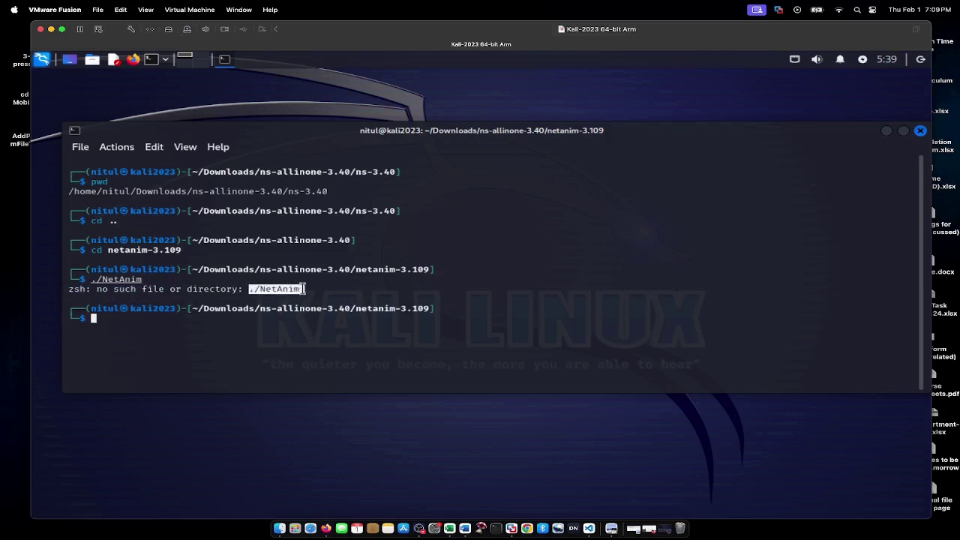
click(128, 321)
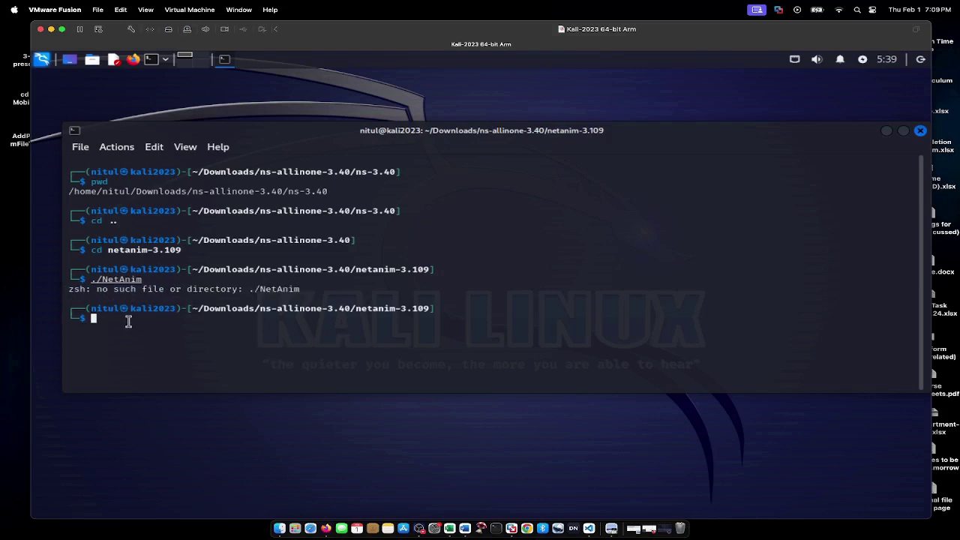
drag(255, 289, 293, 298)
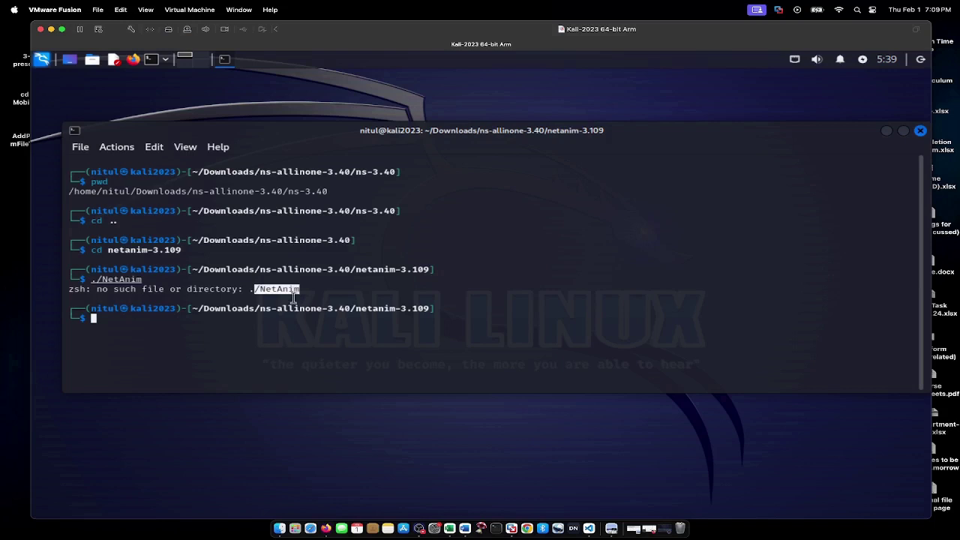
click(265, 316)
- List the netanim-3.109 folder contents in detail with ls -l
text(ls )
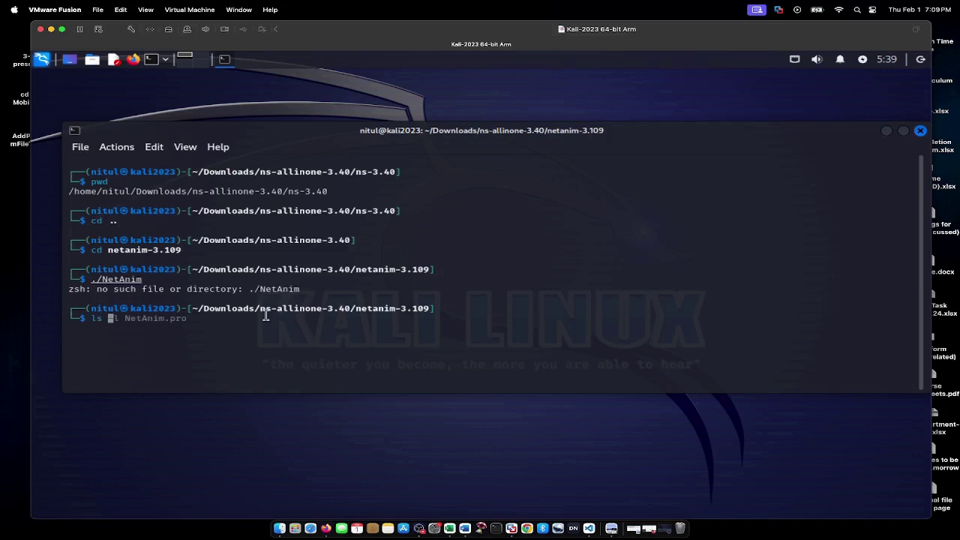
text(-l)
key(Return)
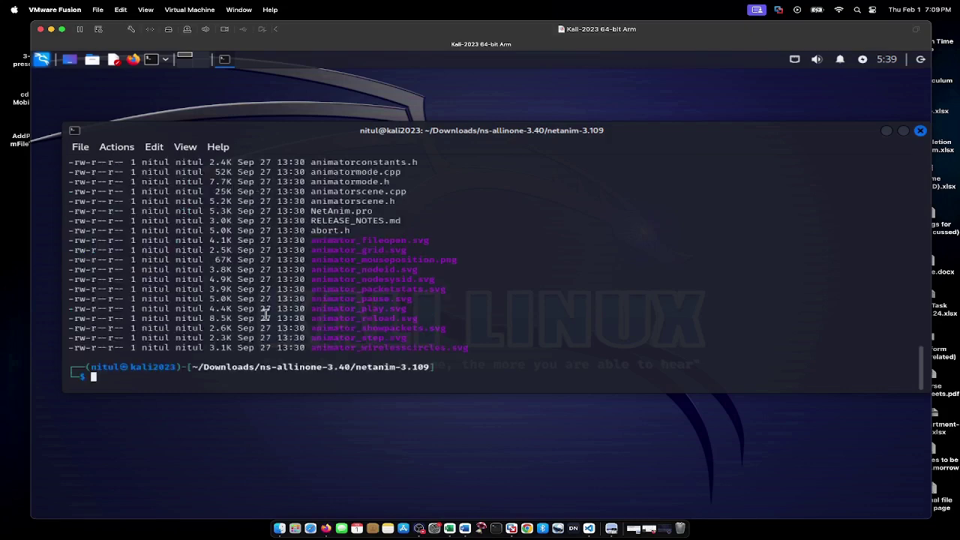
scroll(281, 276, up, 5)
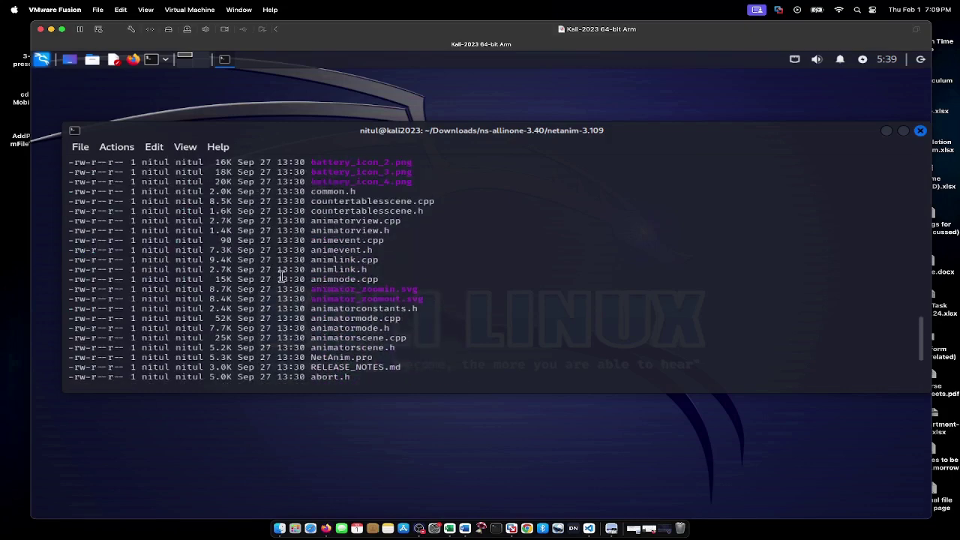
scroll(281, 276, down, 5)
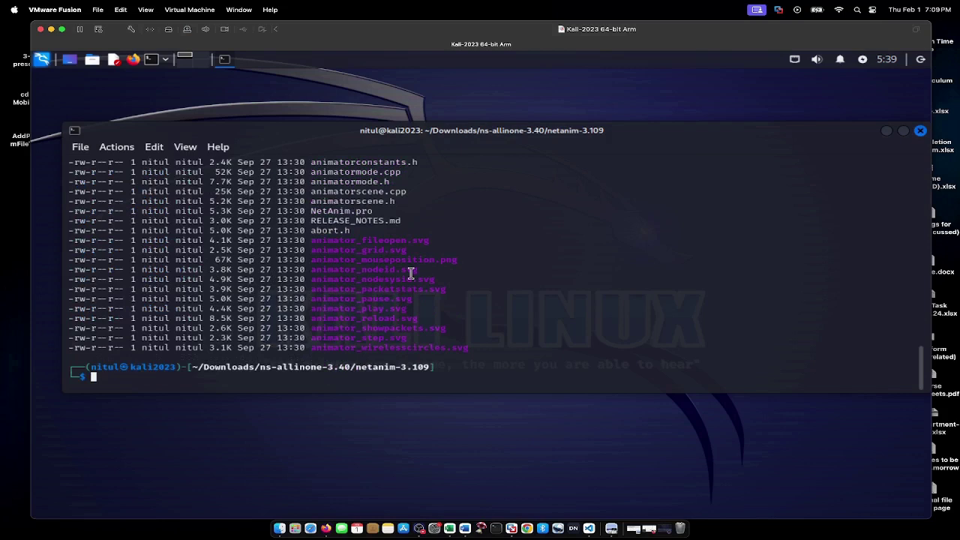
- List only NetAnim* files with ls -lth, showing just NetAnim.pro
text(ls -lth NetAnim*)
key(Return)
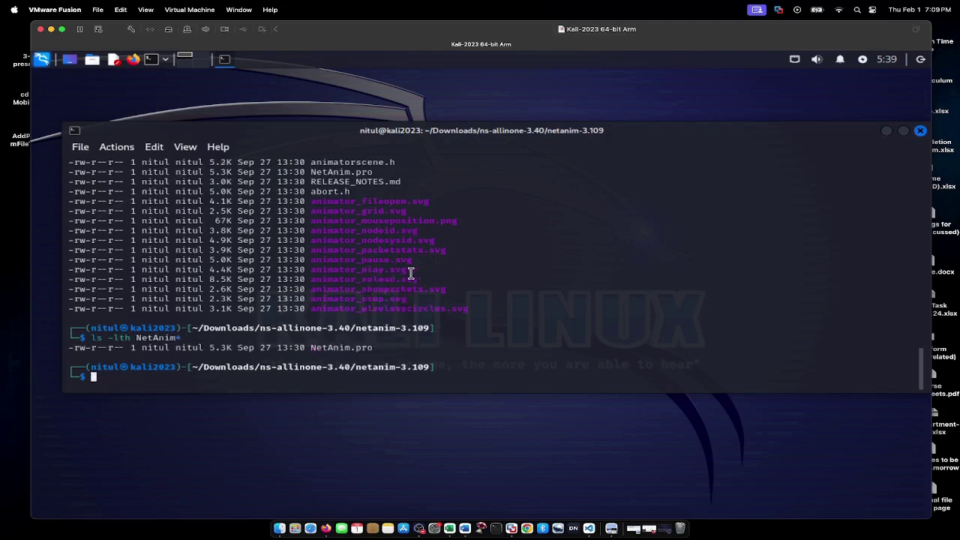
drag(310, 347, 372, 347)
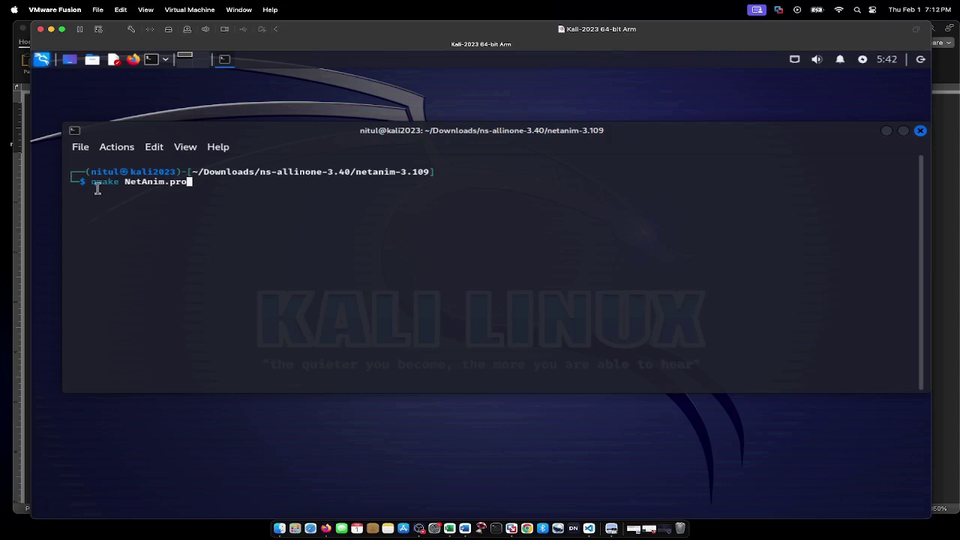
- Run qmake NetAnim.pro on the project file
drag(91, 182, 233, 183)
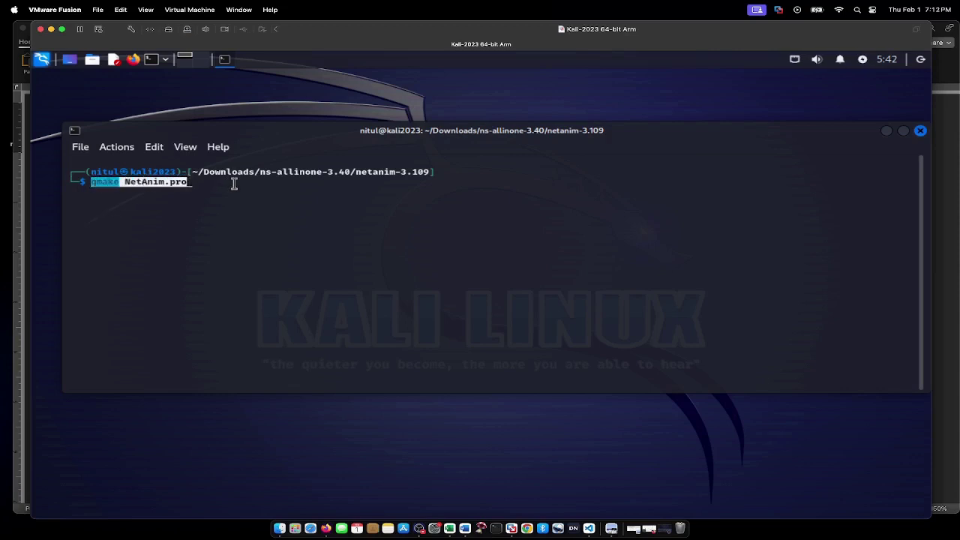
click(234, 183)
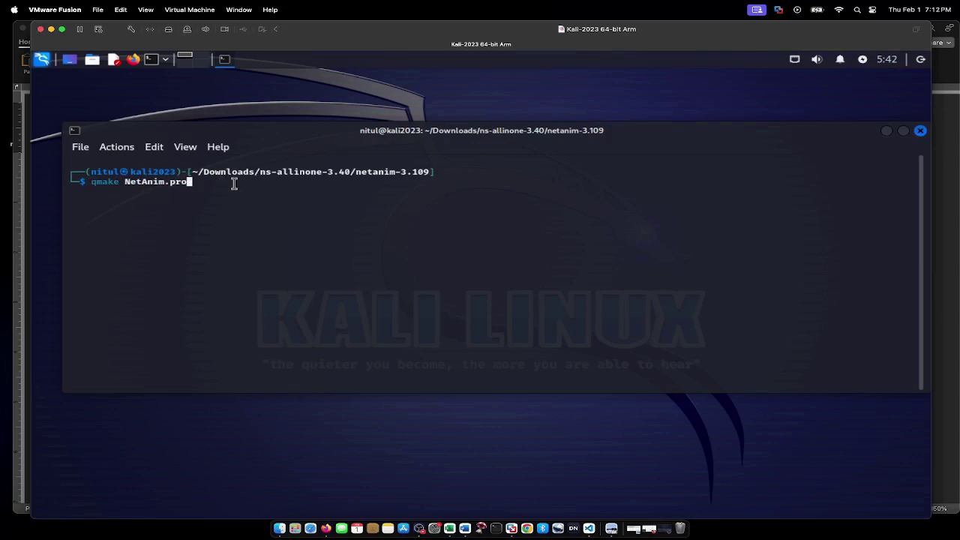
key(ctrl+u)
text(Project ERROR: Unknown module(s) in QT: core gui widgets printsupport)
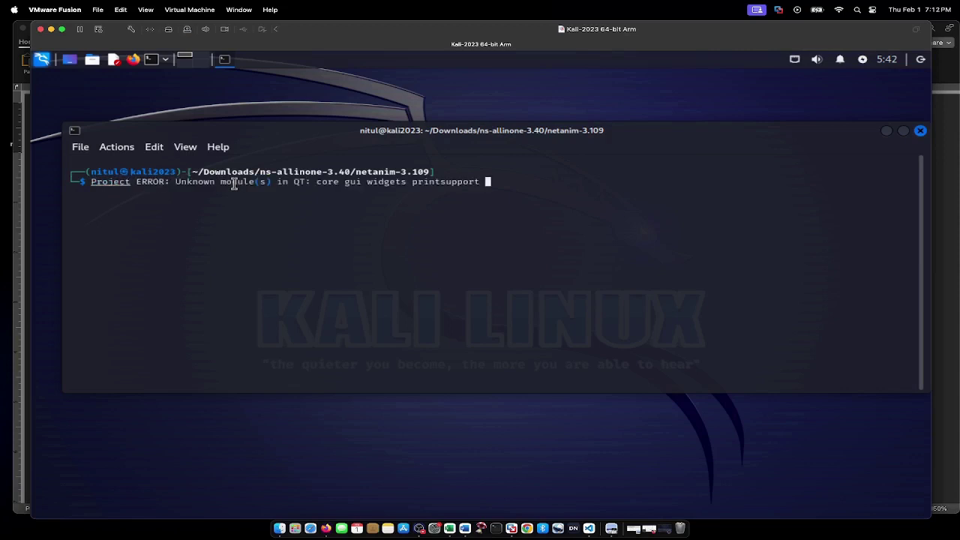
- Highlight the 'Unknown module(s) in QT: core gui widgets printsupport' error, then erase it
drag(91, 182, 394, 192)
click(294, 182)
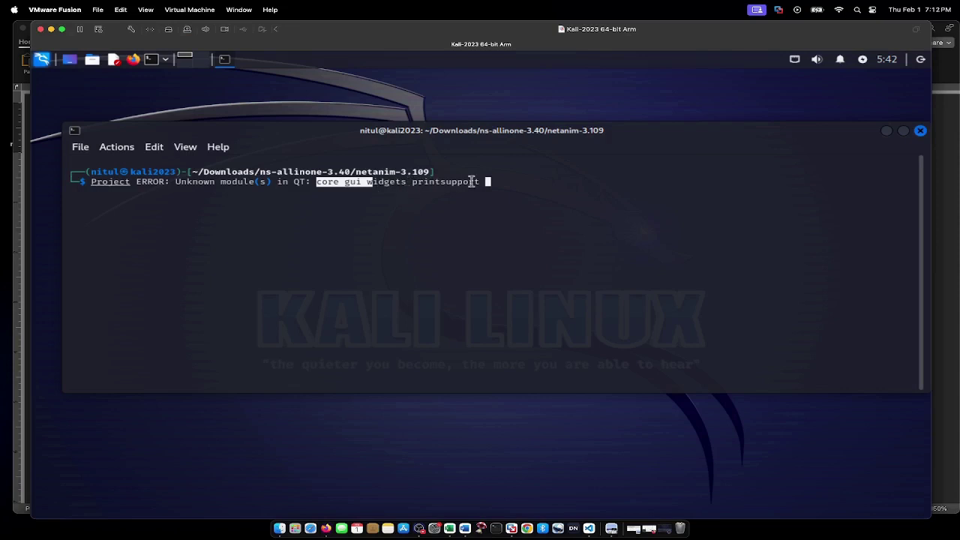
click(513, 180)
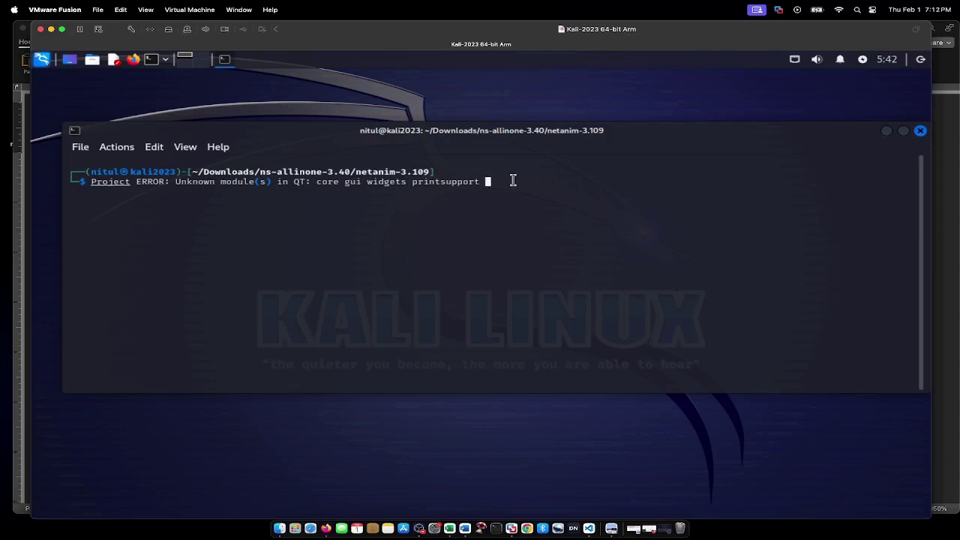
key(BackSpace)
key(BackSpace)
key(BackSpace)
key(BackSpace)
key(BackSpace)
key(BackSpace)
key(BackSpace)
key(BackSpace)
key(BackSpace)
key(BackSpace)
key(BackSpace)
key(BackSpace)
key(BackSpace)
key(BackSpace)
key(BackSpace)
key(BackSpace)
key(BackSpace)
key(BackSpace)
key(BackSpace)
key(BackSpace)
key(BackSpace)
key(BackSpace)
key(BackSpace)
key(BackSpace)
key(BackSpace)
key(BackSpace)
key(BackSpace)
key(BackSpace)
key(BackSpace)
key(BackSpace)
key(BackSpace)
key(BackSpace)
key(BackSpace)
key(BackSpace)
key(BackSpace)
key(BackSpace)
key(BackSpace)
key(BackSpace)
key(BackSpace)
key(BackSpace)
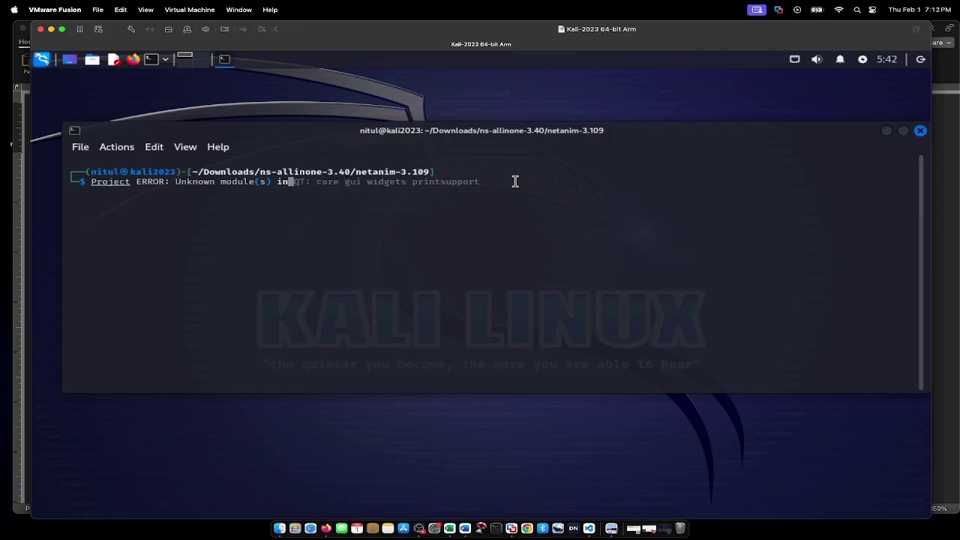
key(BackSpace)
key(BackSpace)
key(BackSpace)
key(BackSpace)
key(BackSpace)
key(BackSpace)
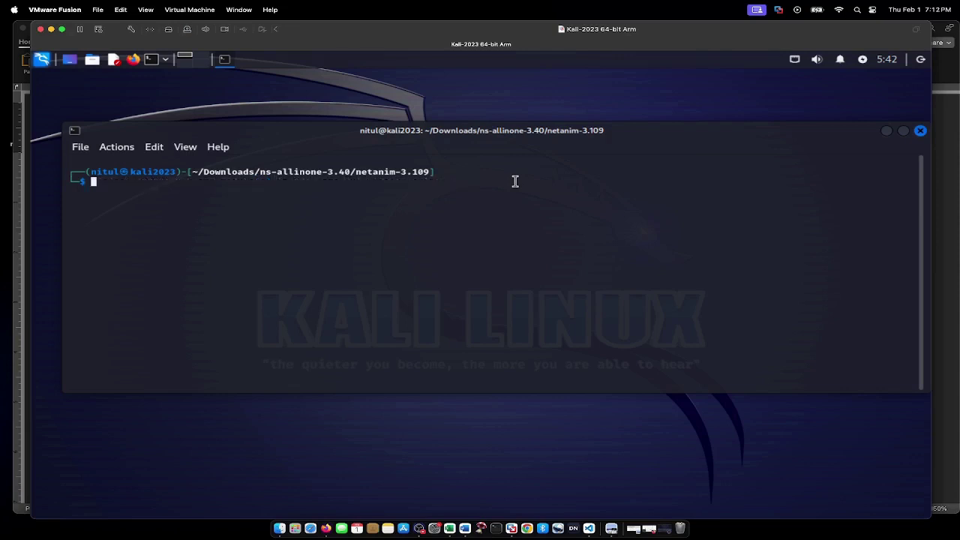
- Install qt5-default with sudo apt-get, which fails with no installation candidate
text(sudo apt-get install qt)
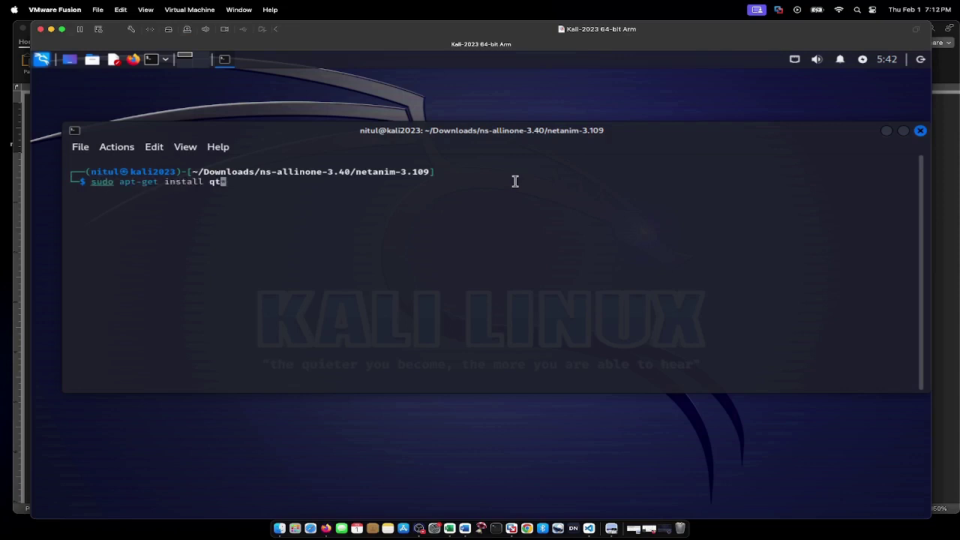
text(5-default)
key(Return)
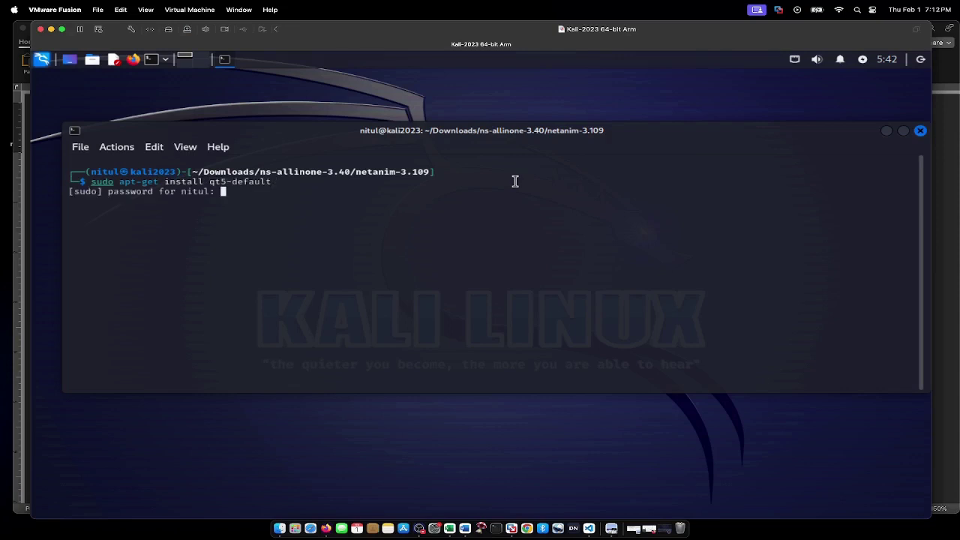
key(Return)
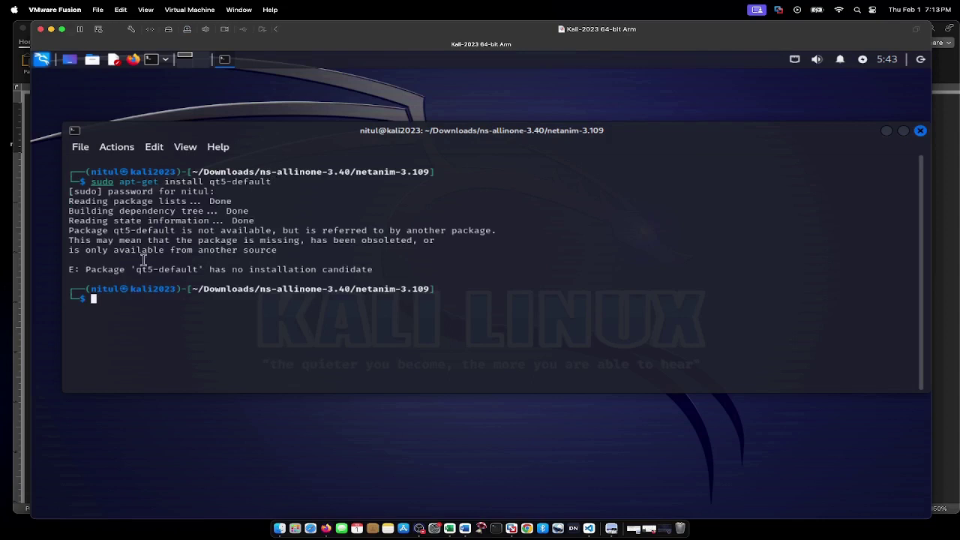
drag(135, 269, 368, 259)
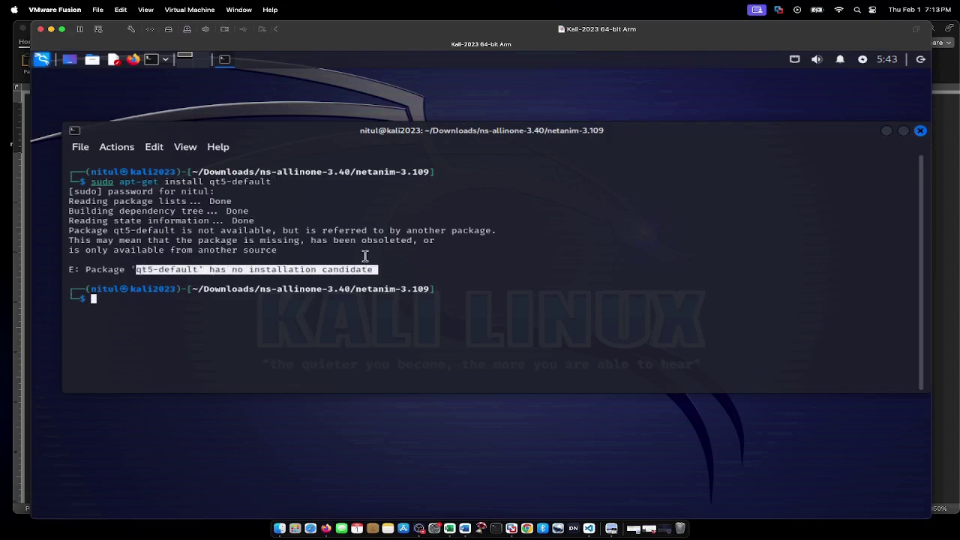
click(229, 287)
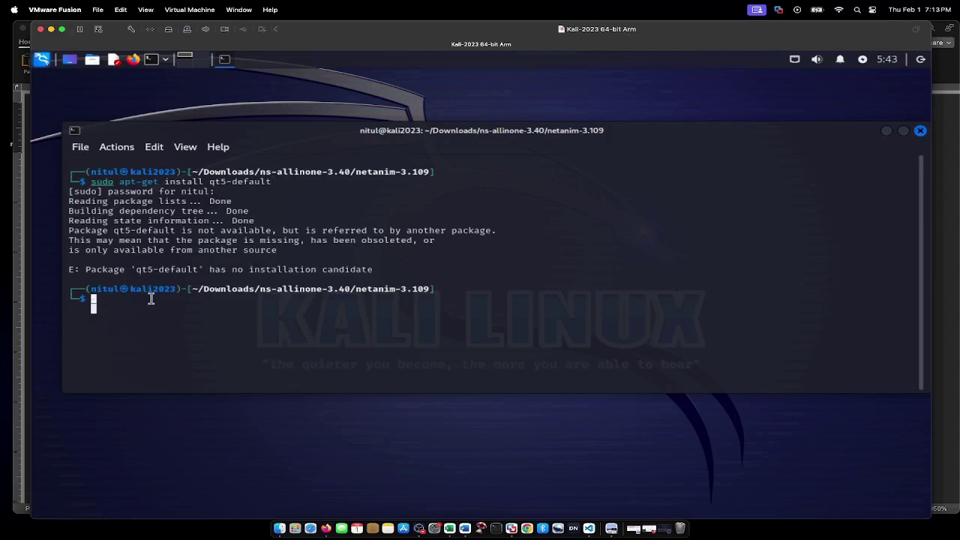
- Install qtbase5-dev instead, found already at newest version 5.15.10+dfsg-6
key(Up)
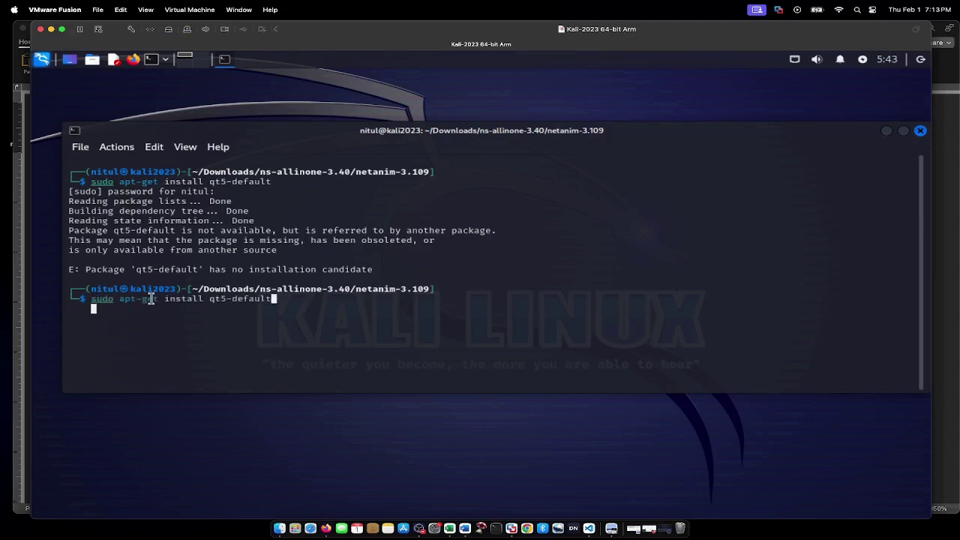
key(BackSpace)
key(BackSpace)
key(BackSpace)
key(BackSpace)
key(BackSpace)
key(BackSpace)
key(BackSpace)
key(BackSpace)
key(BackSpace)
text(base5-dev)
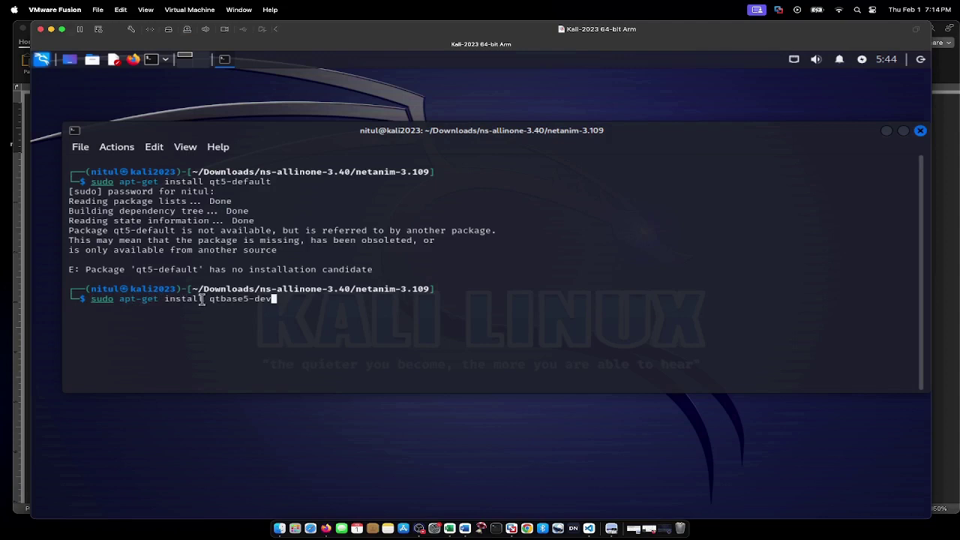
drag(210, 298, 268, 300)
click(325, 299)
key(Return)
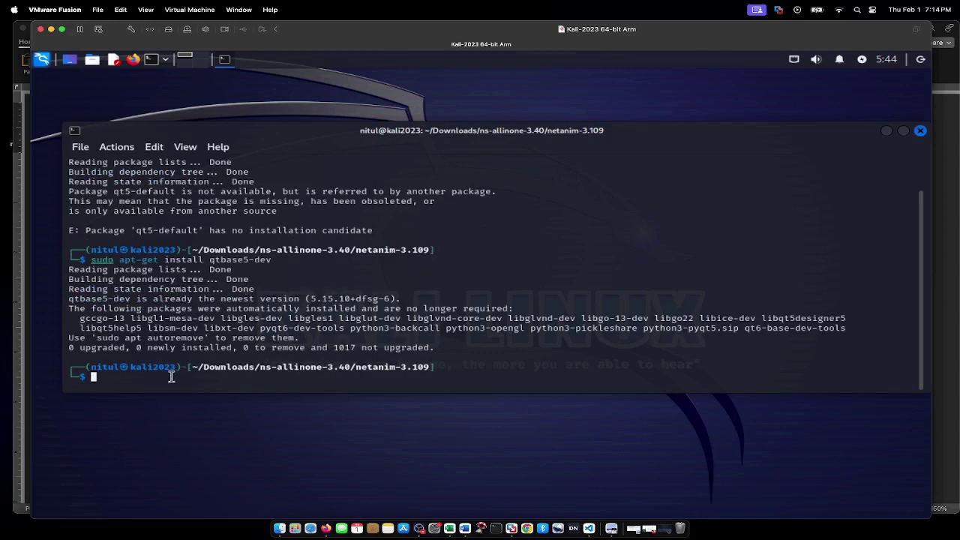
- Run qmake NetAnim.pro to generate the Makefile
text(qmake)
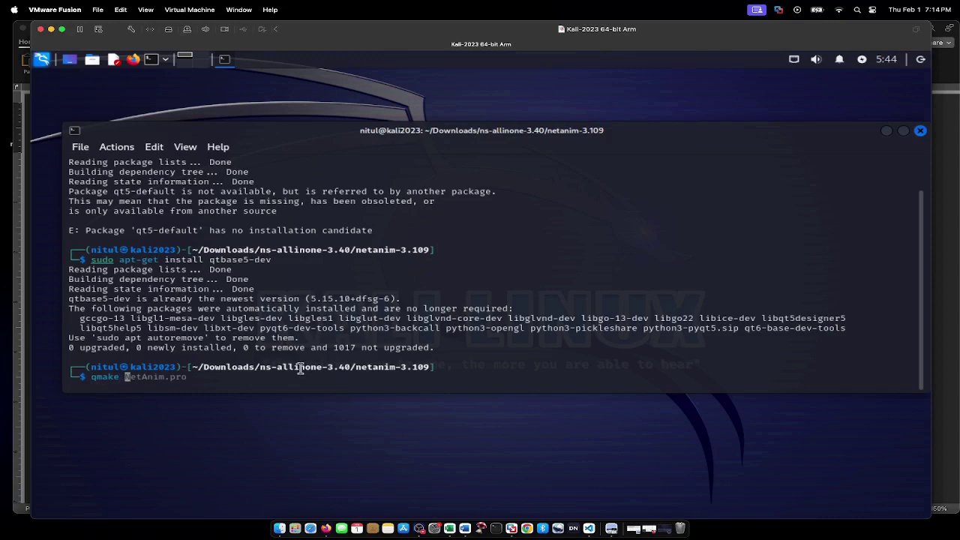
key(Right)
key(Return)
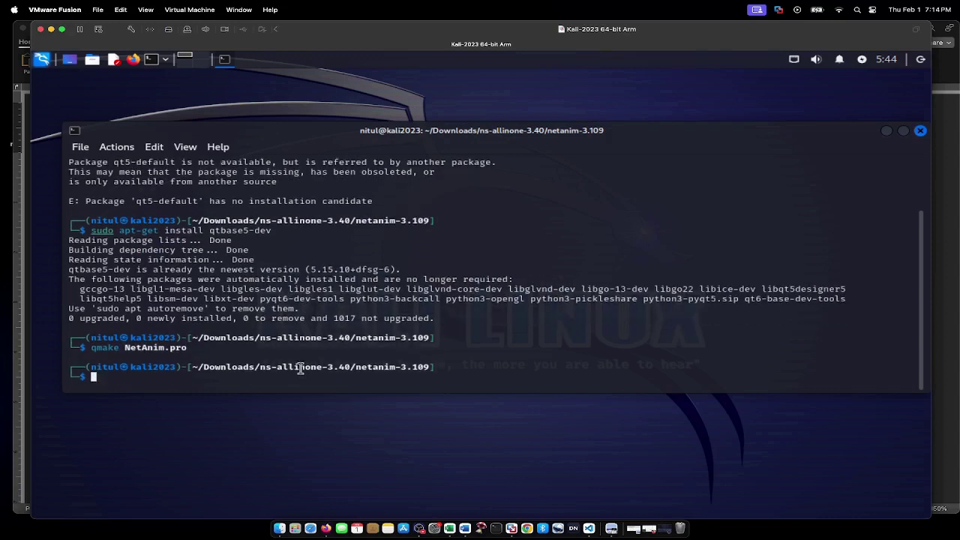
- List the Makefile with ls -lth Makefile, confirming its 75K size
text(ls -lth Makef)
key(Tab)
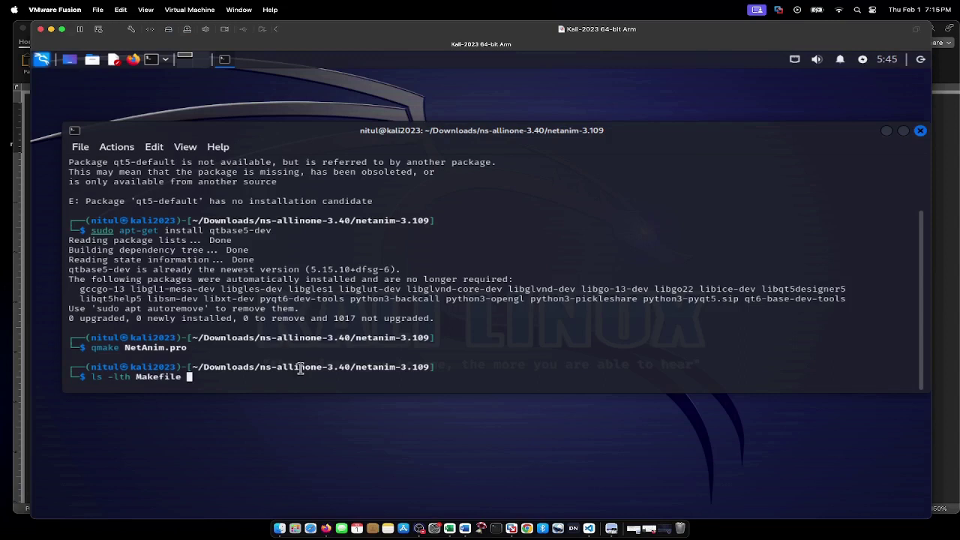
key(Return)
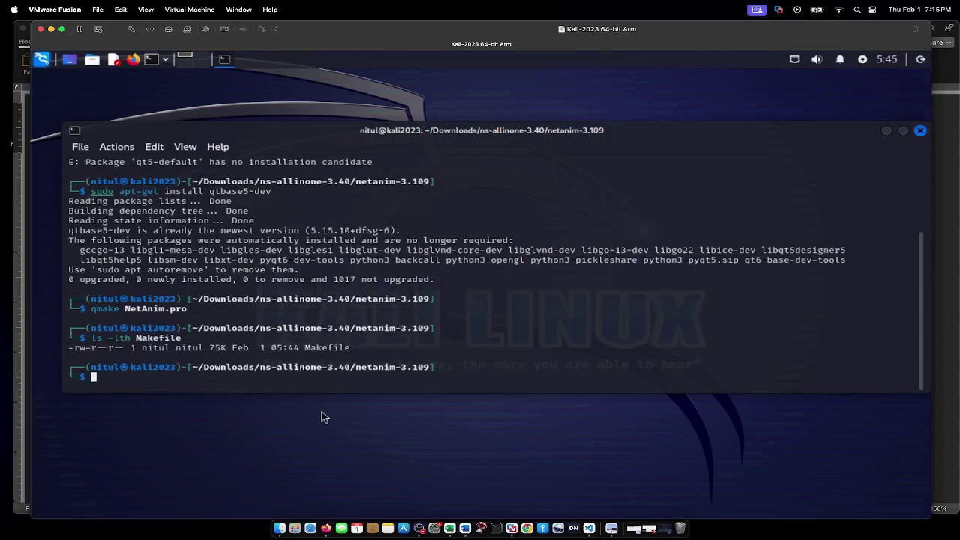
drag(304, 347, 381, 345)
click(367, 346)
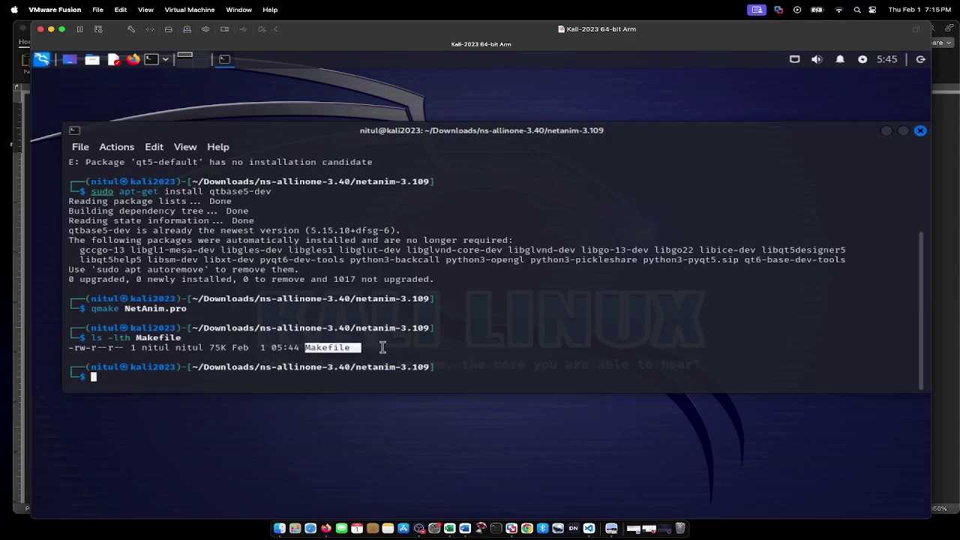
click(381, 346)
- Run make in netanim-3.109 to compile and link the NetAnim executable
text(make)
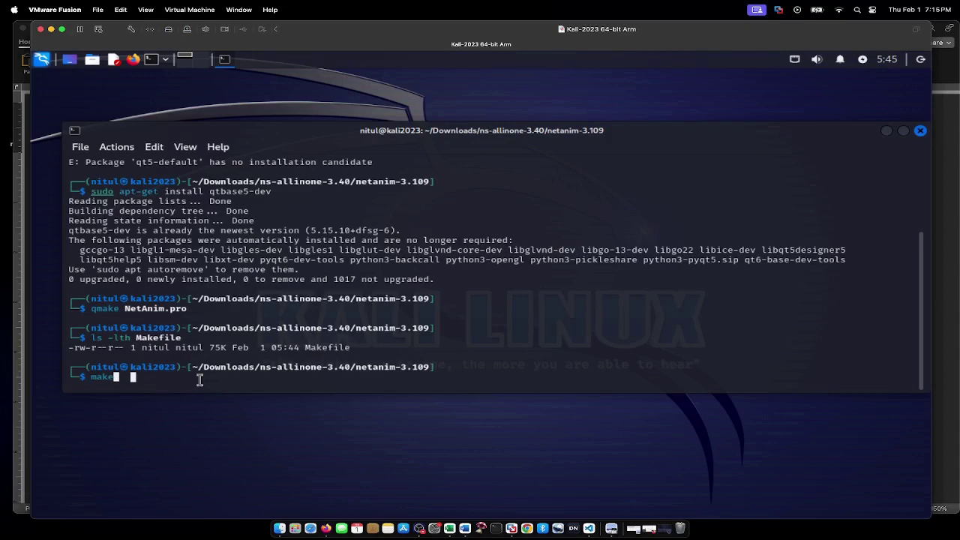
key(Return)
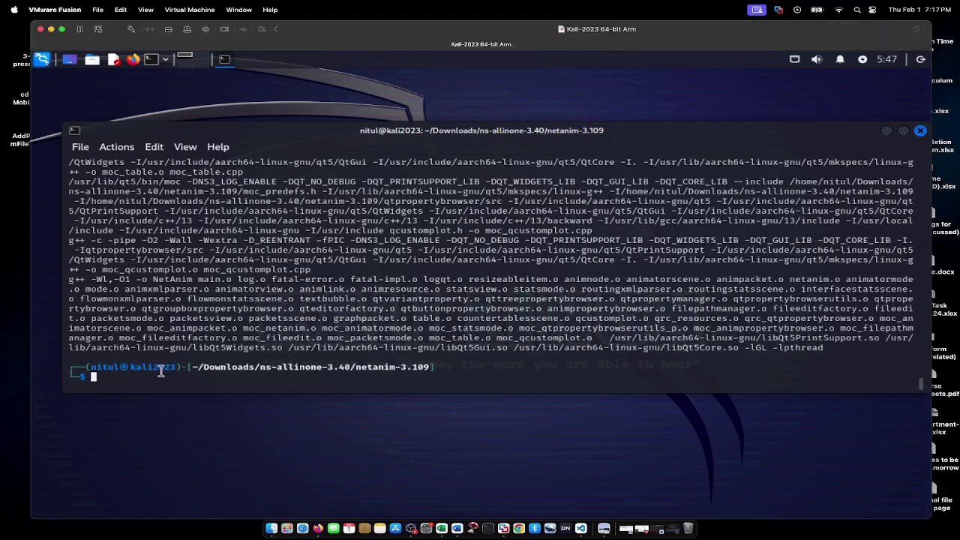
- List the built executable with ls -lth NetAnim, showing its 2.7M size
text(ls -)
key(Right)
key(BackSpace)
key(BackSpace)
key(BackSpace)
key(BackSpace)
key(BackSpace)
key(BackSpace)
key(BackSpace)
key(BackSpace)
key(BackSpace)
text(NetAnim)
key(Return)
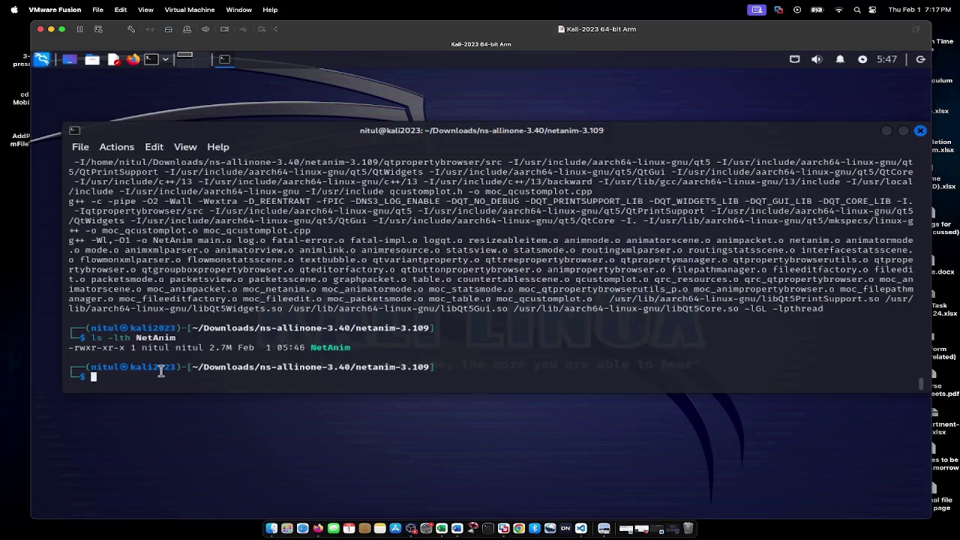
key(Up)
drag(306, 347, 366, 347)
click(383, 347)
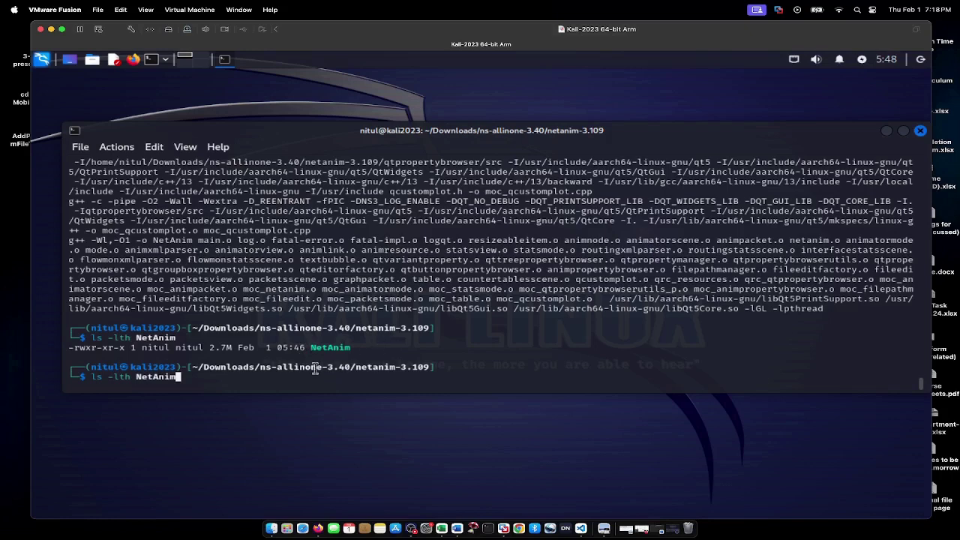
- Enter ./NetAnim at the prompt using Tab completion
key(BackSpace)
key(BackSpace)
key(BackSpace)
key(BackSpace)
key(BackSpace)
key(BackSpace)
key(BackSpace)
key(BackSpace)
key(BackSpace)
key(BackSpace)
key(BackSpace)
key(BackSpace)
key(BackSpace)
key(BackSpace)
key(BackSpace)
text(./)
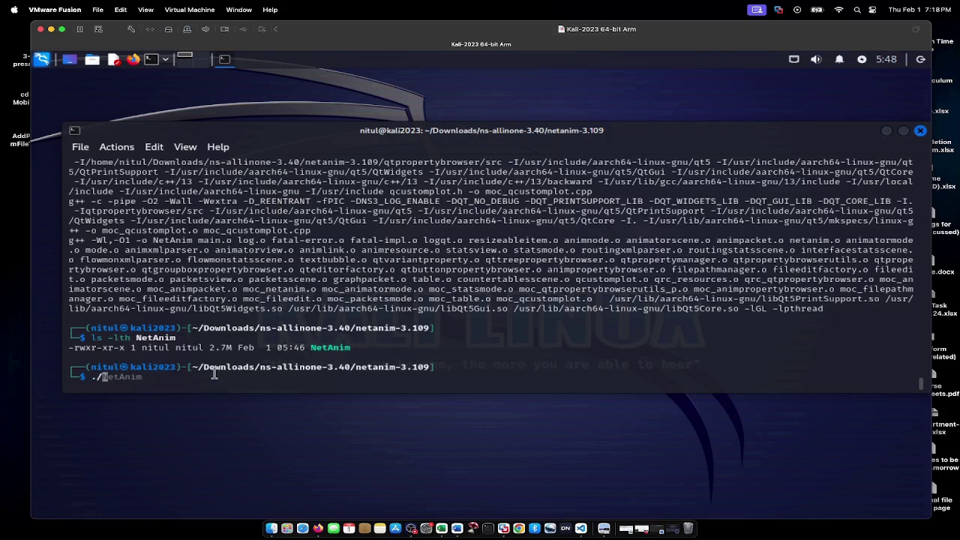
text(Ne)
key(Tab)
- Launch NetAnim and browse the file dialog to Downloads/ns-allinone-3.40/ns-3.40
key(Return)
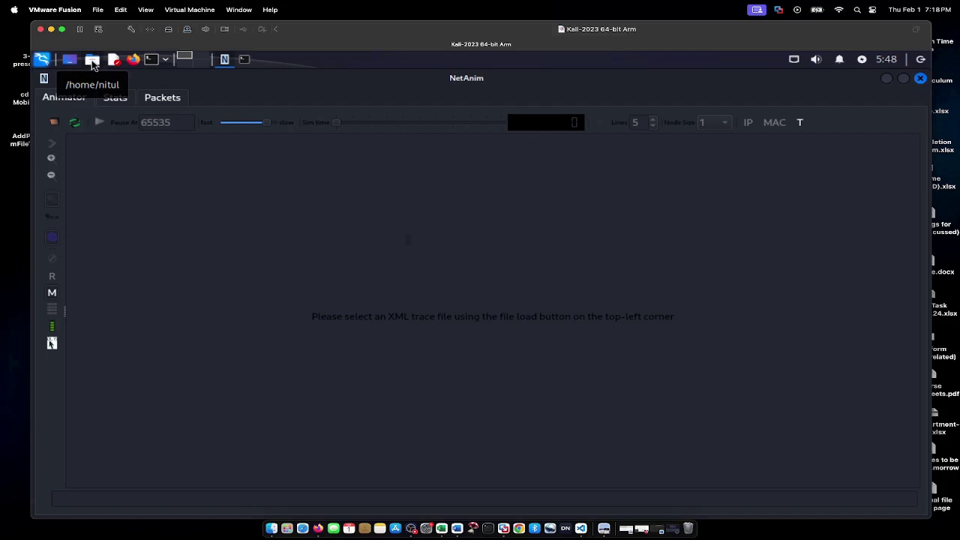
click(53, 123)
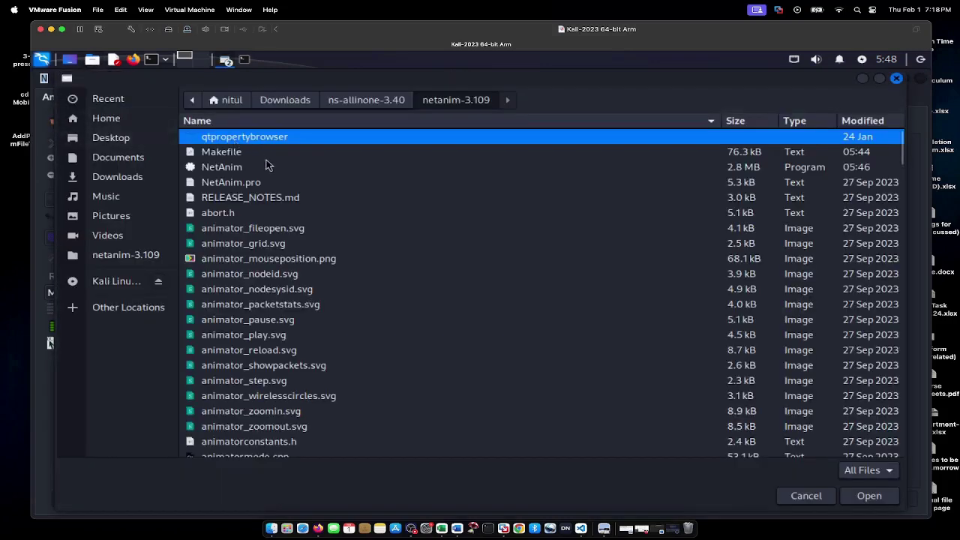
click(133, 180)
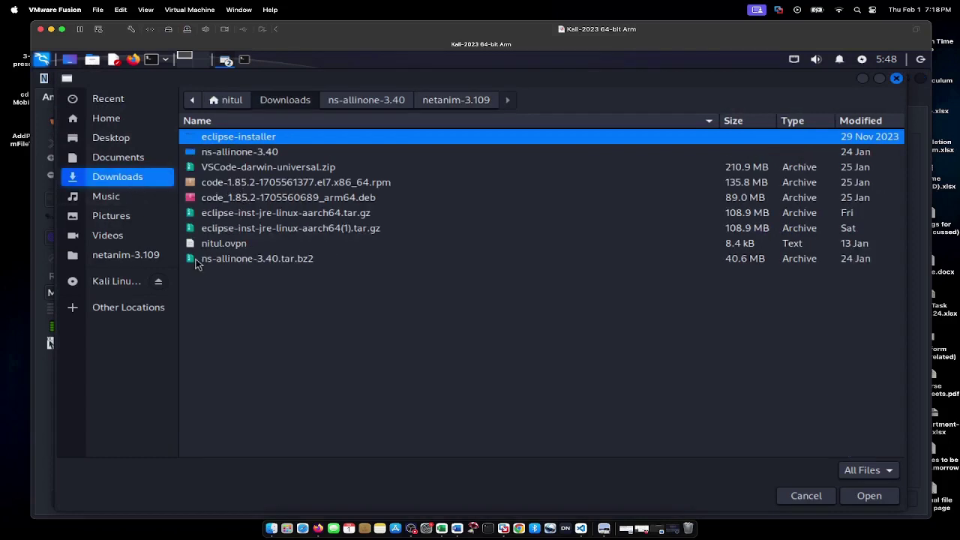
double_click(193, 153)
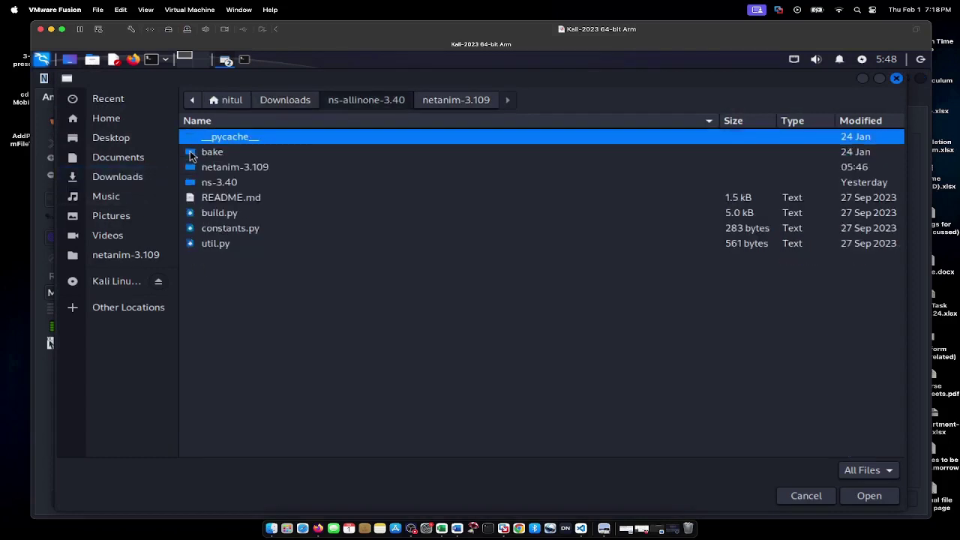
double_click(193, 182)
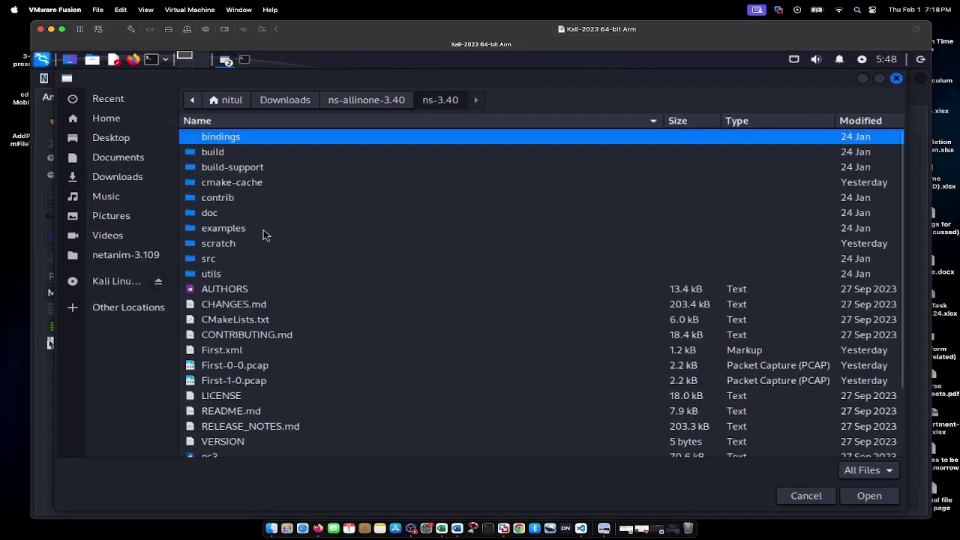
scroll(267, 240, down, 3)
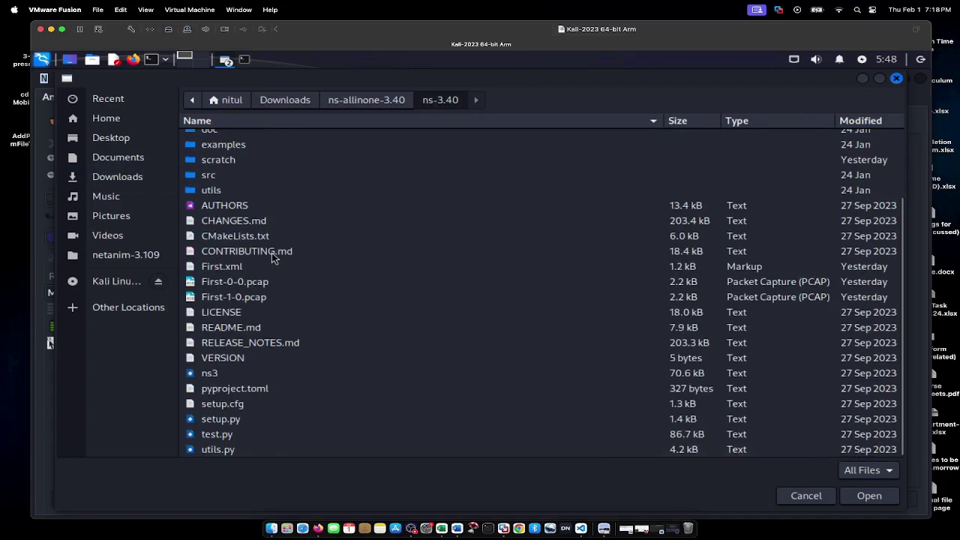
- Load First.xml, dismiss the parsing popup, and close NetAnim
click(227, 351)
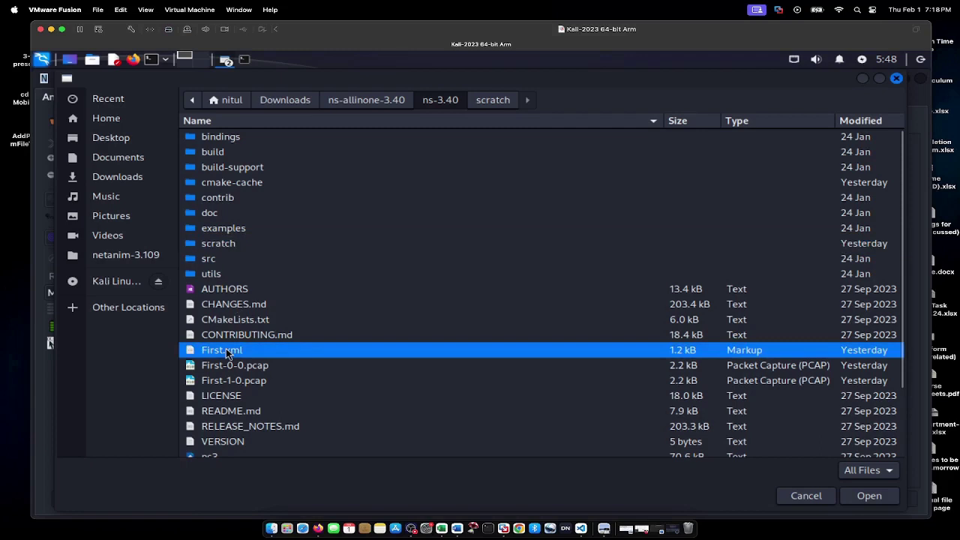
click(872, 496)
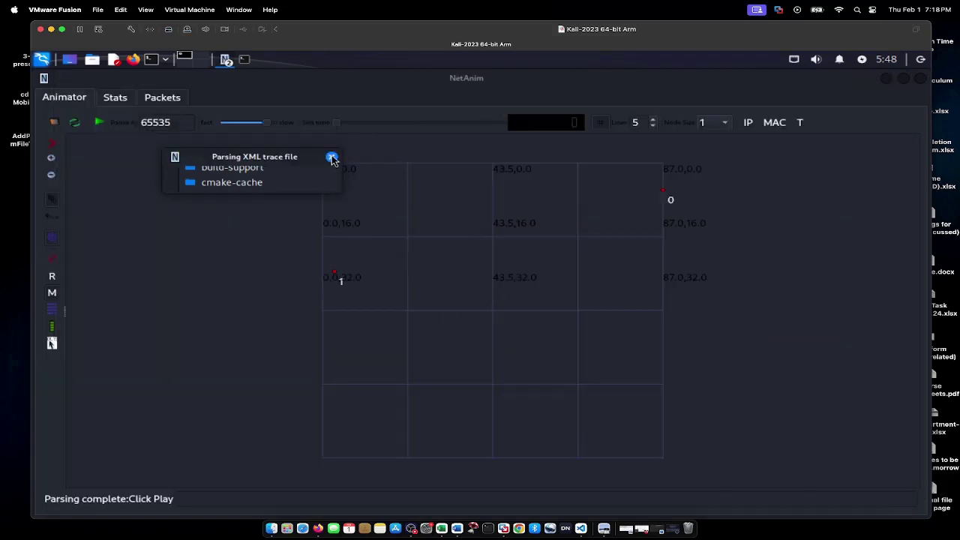
click(331, 157)
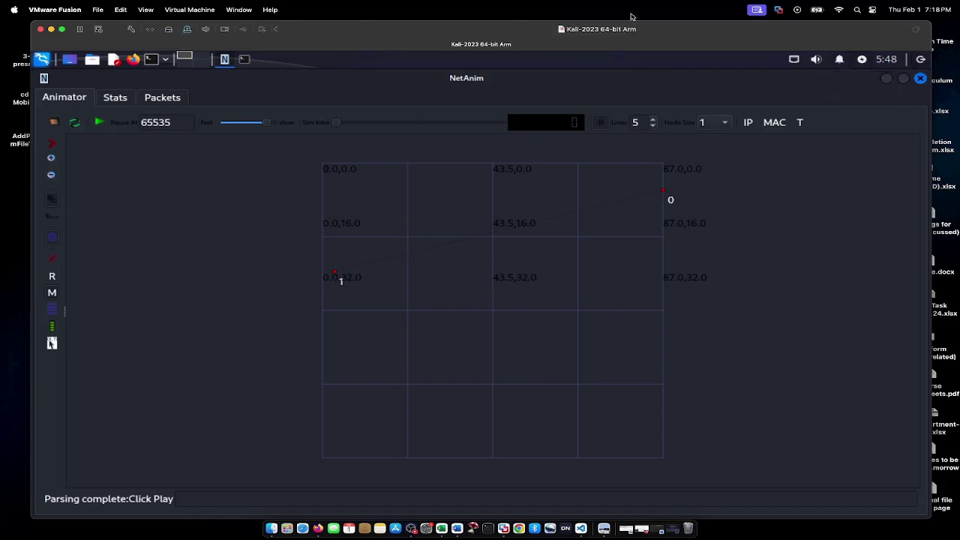
click(920, 79)
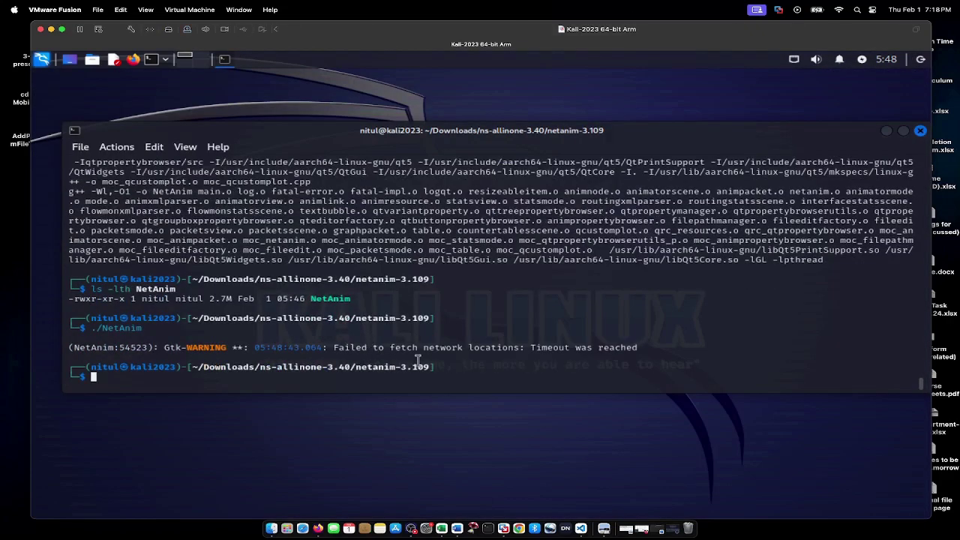
- Run clear to wipe the build and launch output from the terminal
text(clear)
key(Return)
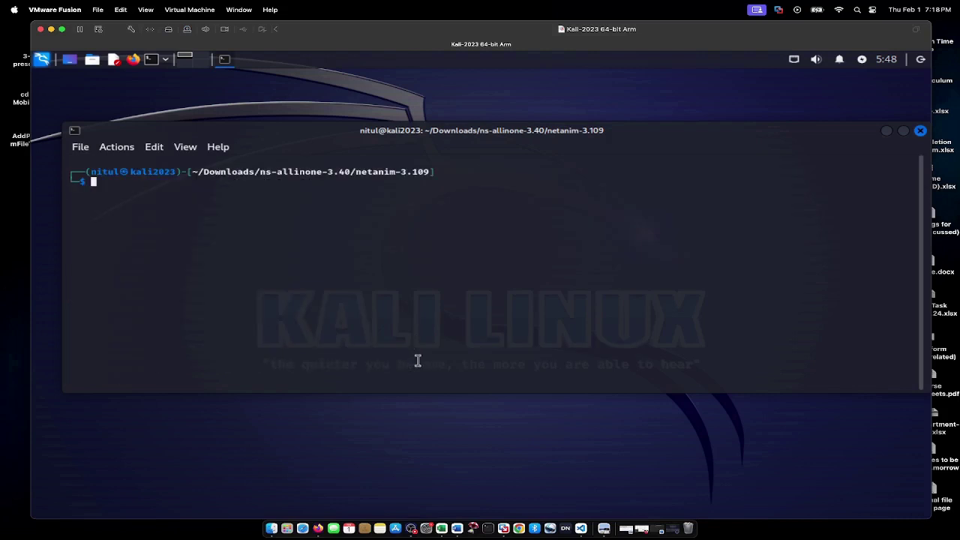